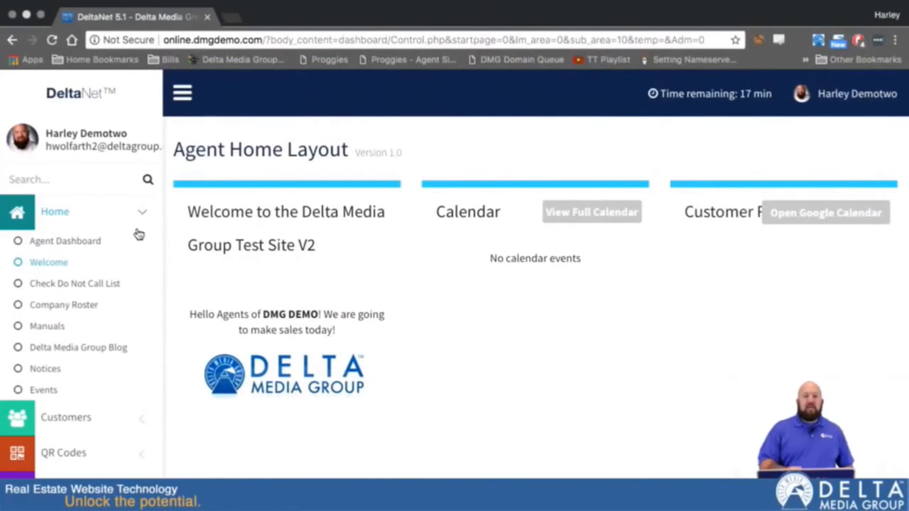
- Open Customers > Customer Center and filter the Customer Detailed List by the customer's name
left_click(84, 419)
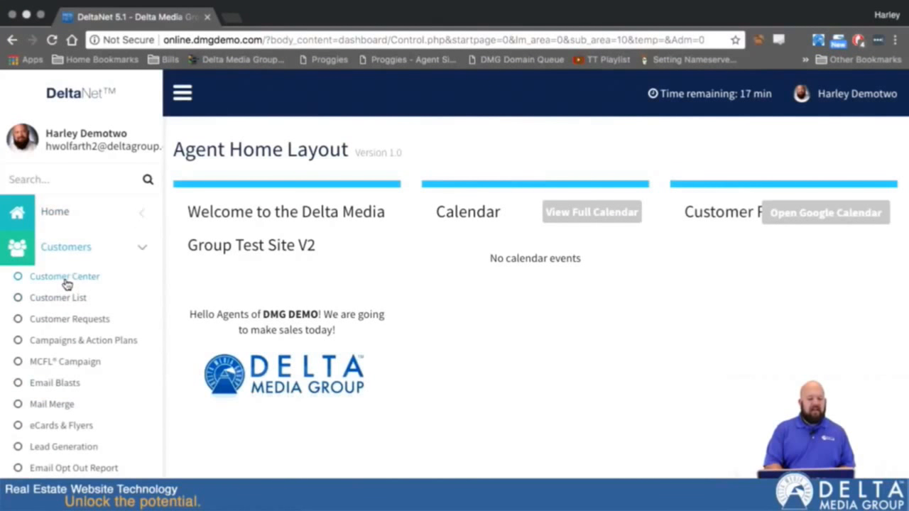
left_click(66, 282)
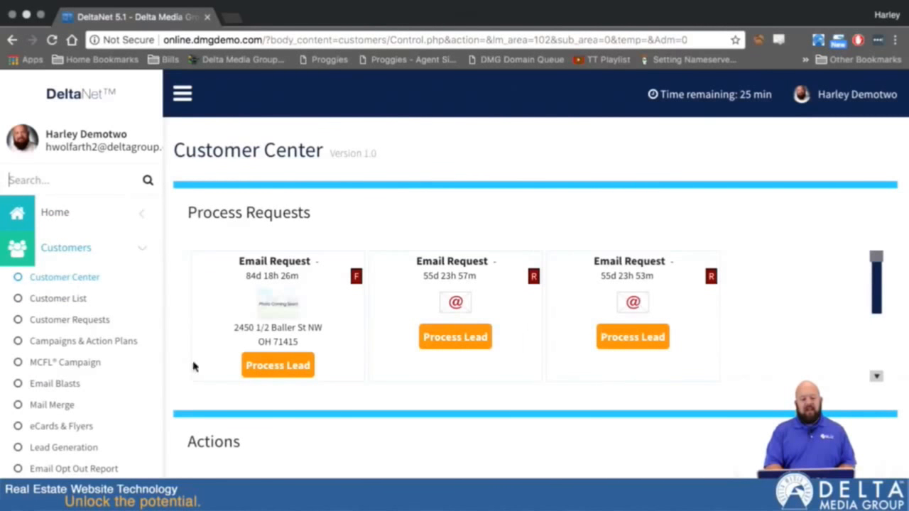
scroll(184, 373, "down", 10)
scroll(178, 382, "down", 7)
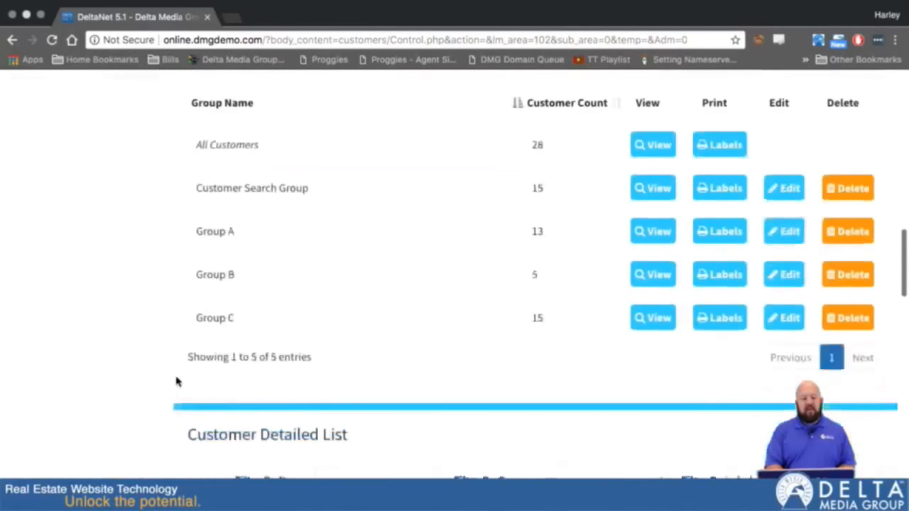
left_click(356, 333)
type("vesp")
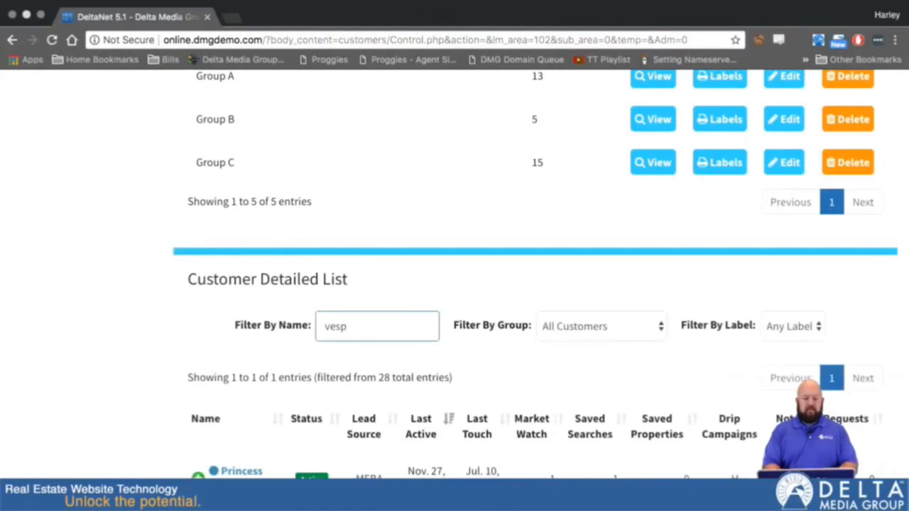
- Open the matching customer's profile and scroll down to its empty AVMs section
left_click(242, 471)
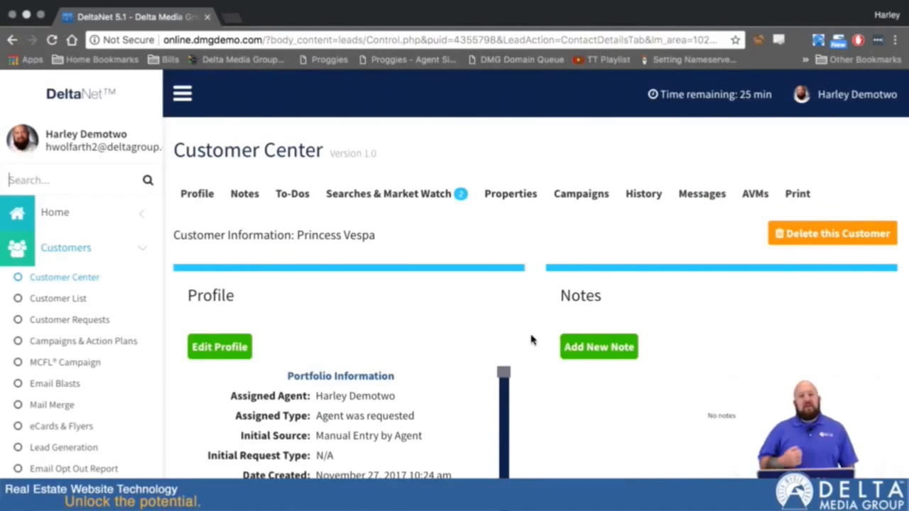
scroll(531, 340, "down", 20)
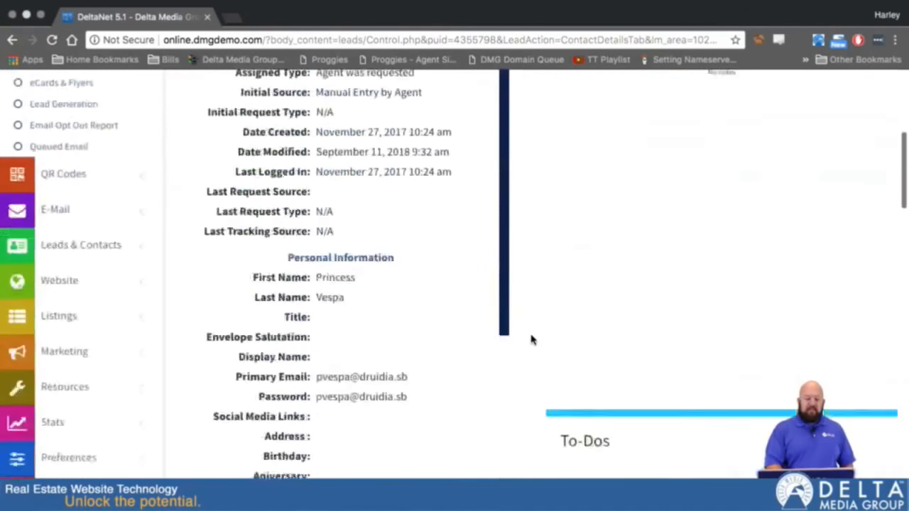
scroll(531, 340, "down", 5)
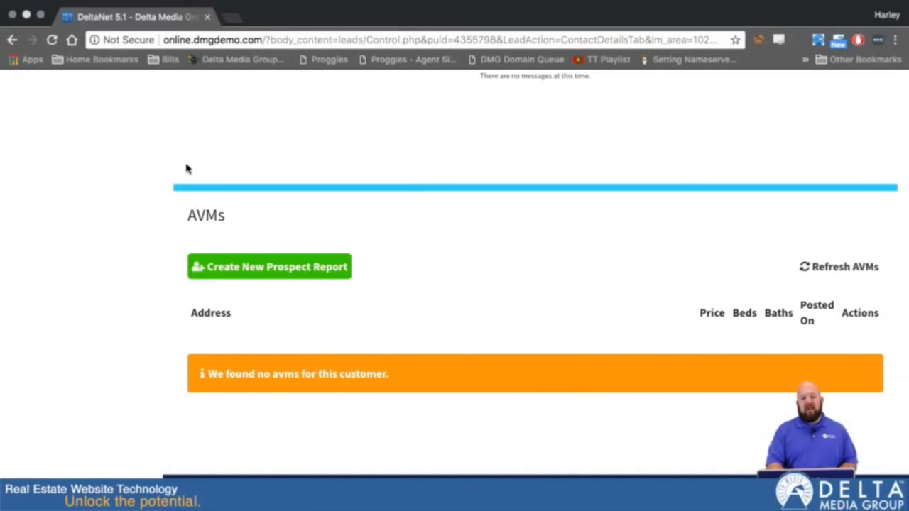
scroll(187, 173, "up", 15)
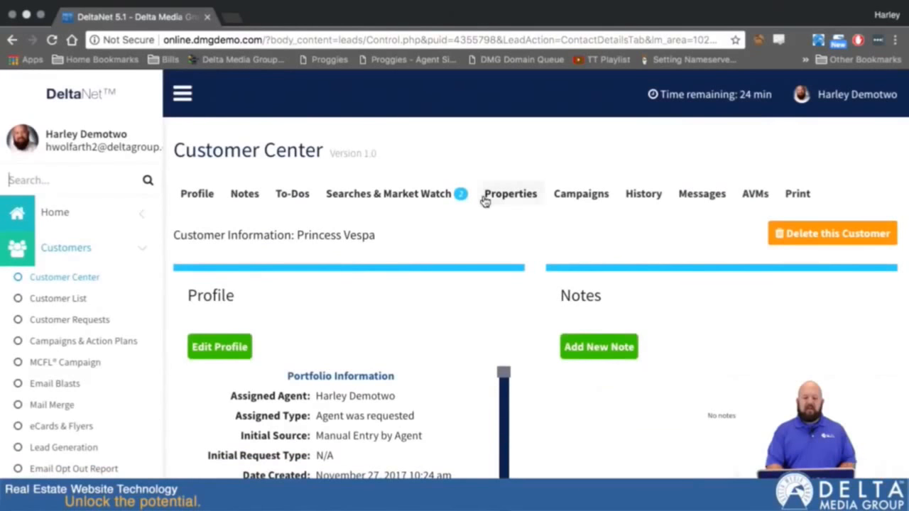
scroll(34, 359, "down", 1)
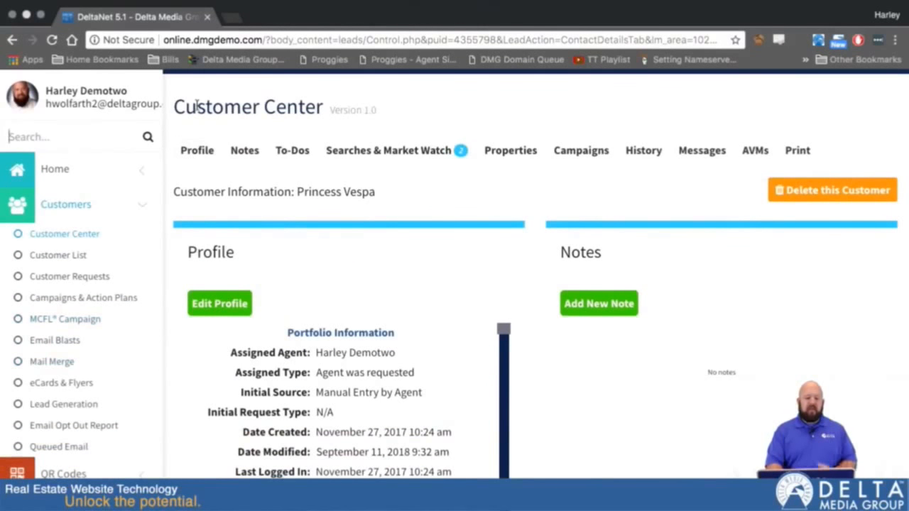
- Load the agent test website testwolfarth.dmgdemo.com in a new browser tab
left_click(231, 21)
type("testwolfarth.dmgdemo.com")
key("Return")
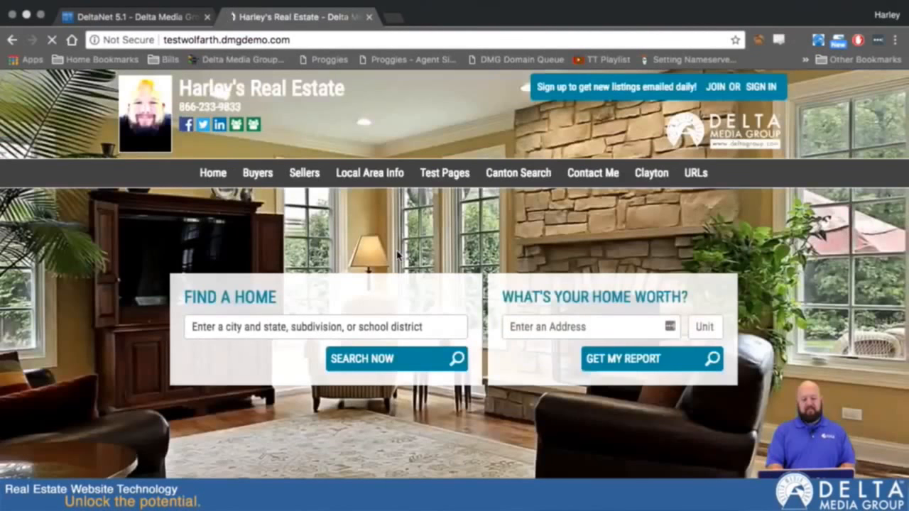
left_click(581, 328)
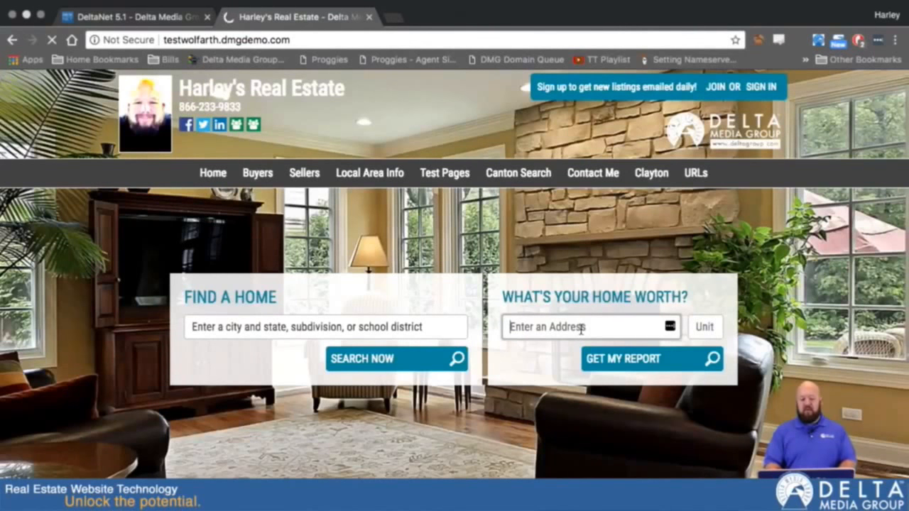
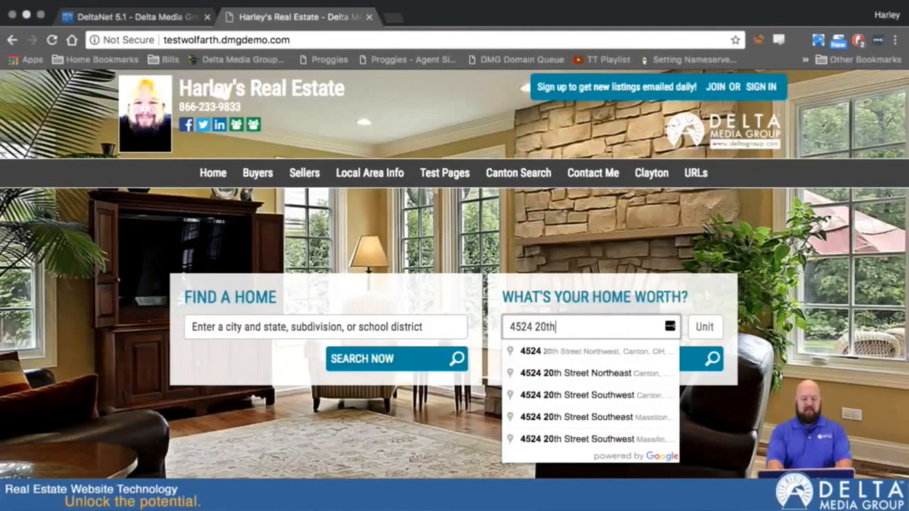
left_click(600, 350)
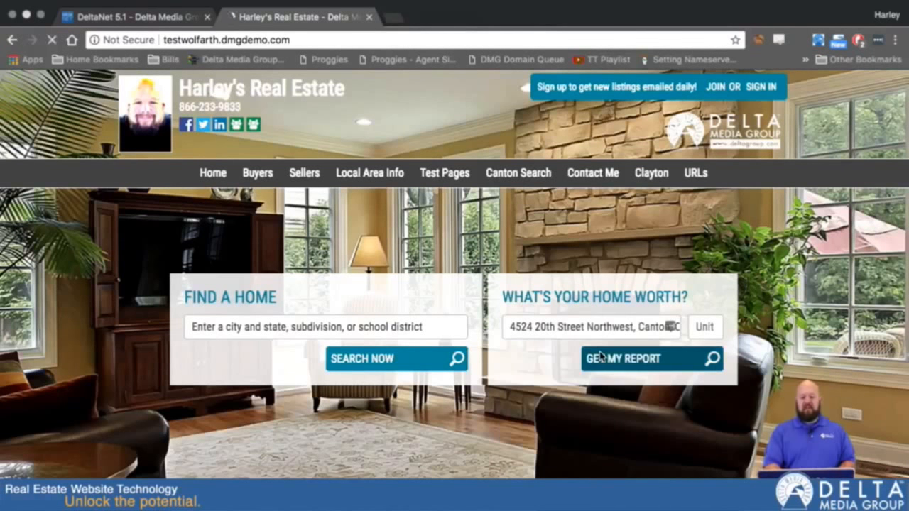
left_click(601, 359)
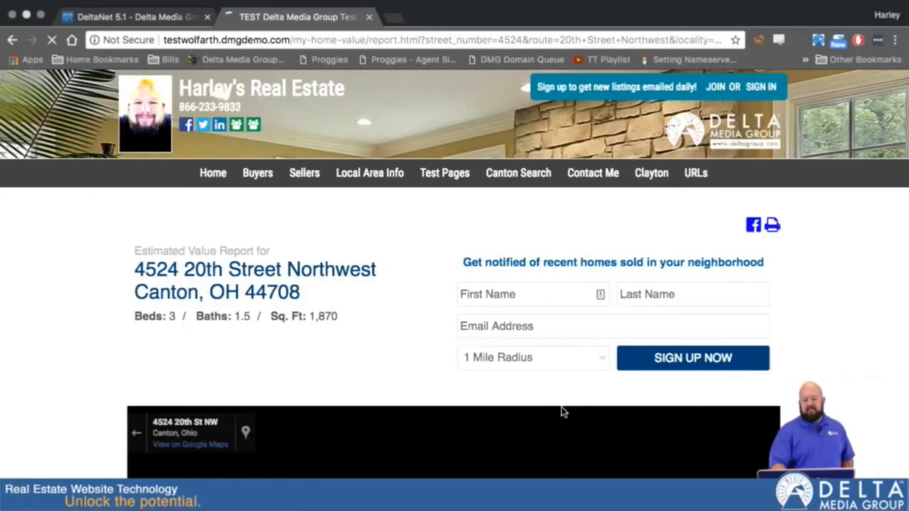
- Look over the report page and try its sign-up first name, last name and email fields
scroll(845, 379, "down", 5)
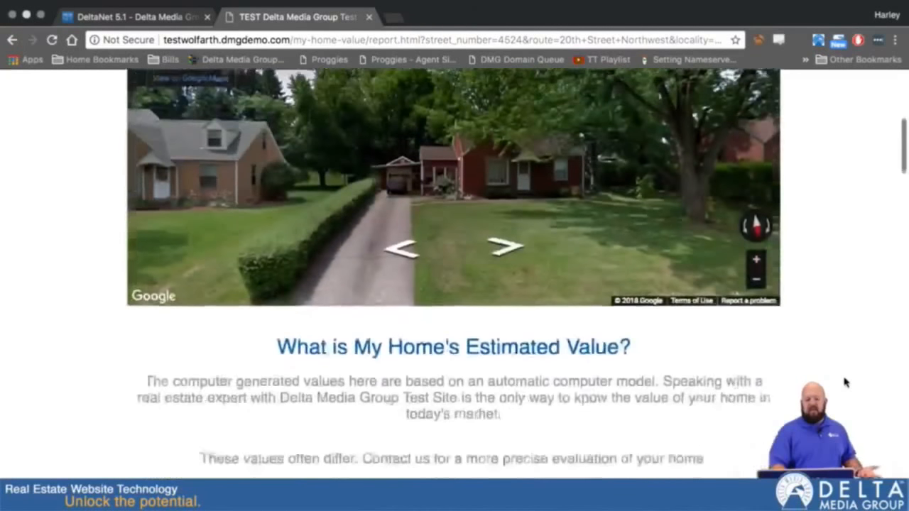
scroll(844, 382, "down", 10)
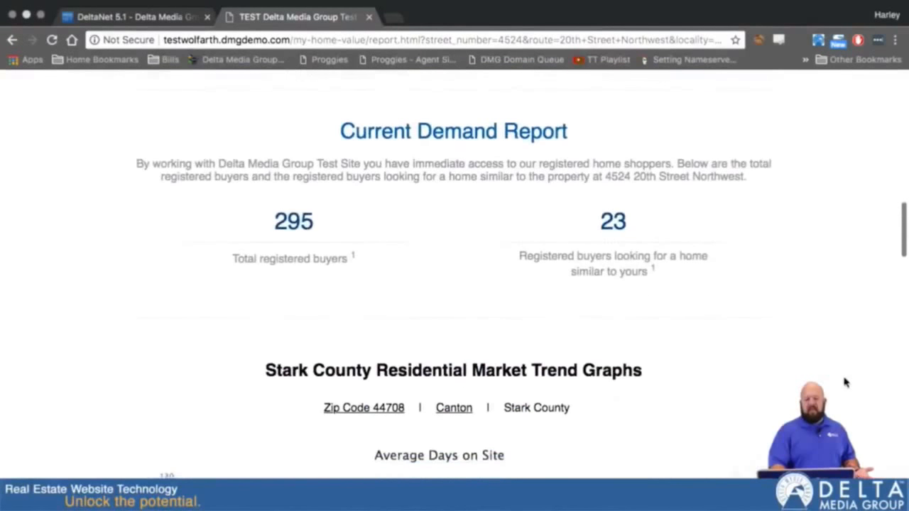
scroll(844, 382, "down", 5)
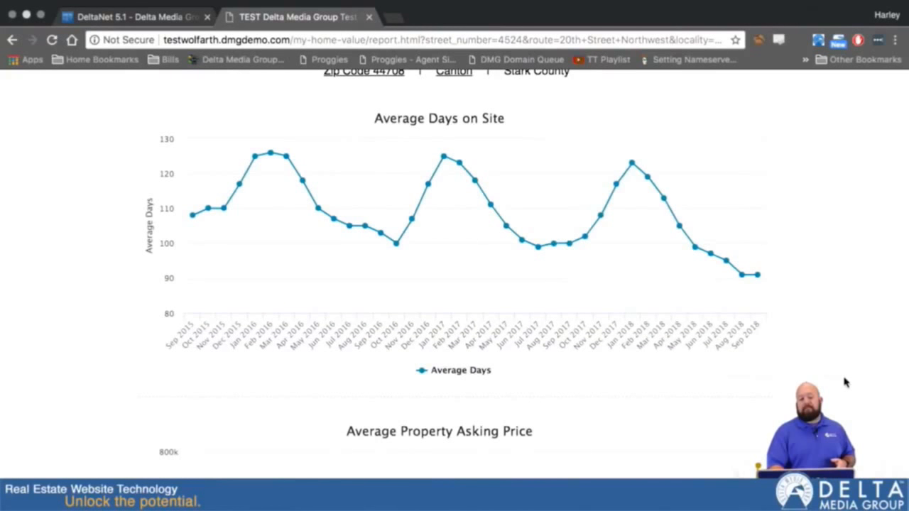
scroll(844, 382, "up", 20)
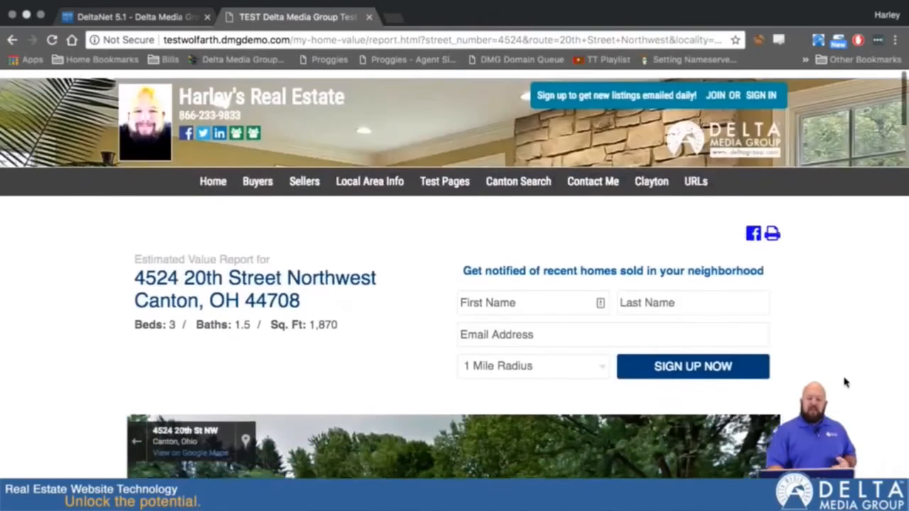
left_click(526, 293)
left_click(697, 302)
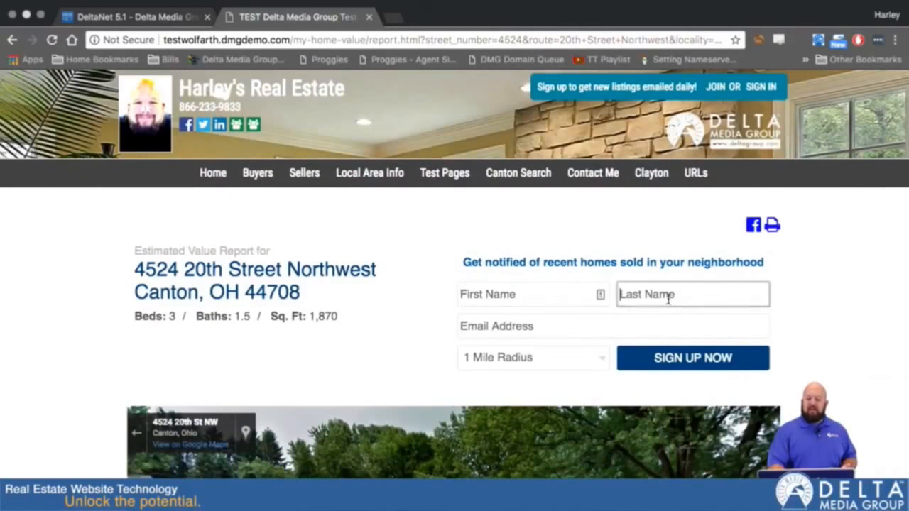
left_click(503, 335)
left_click(373, 365)
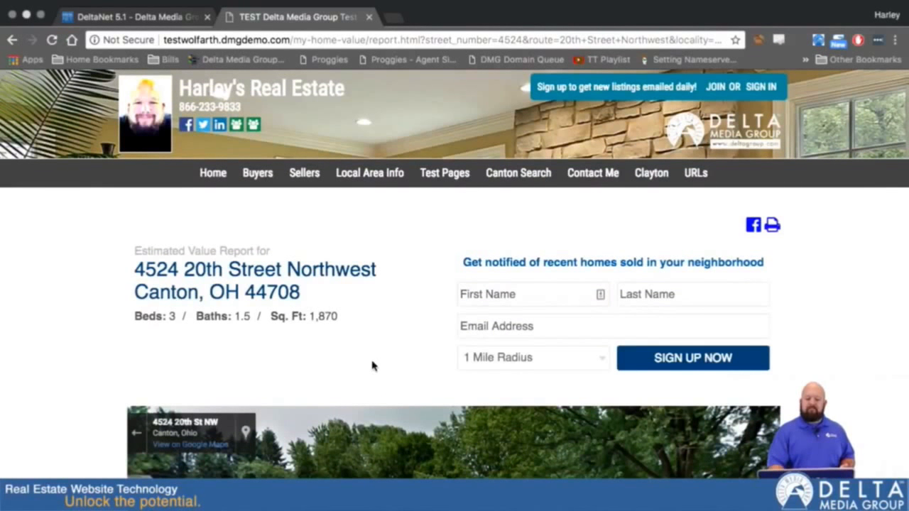
scroll(857, 448, "down", 10)
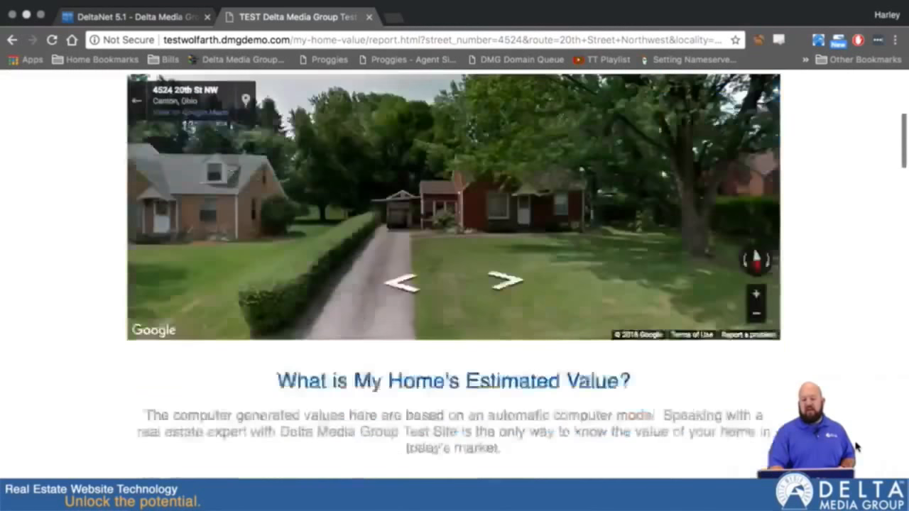
scroll(857, 447, "up", 1)
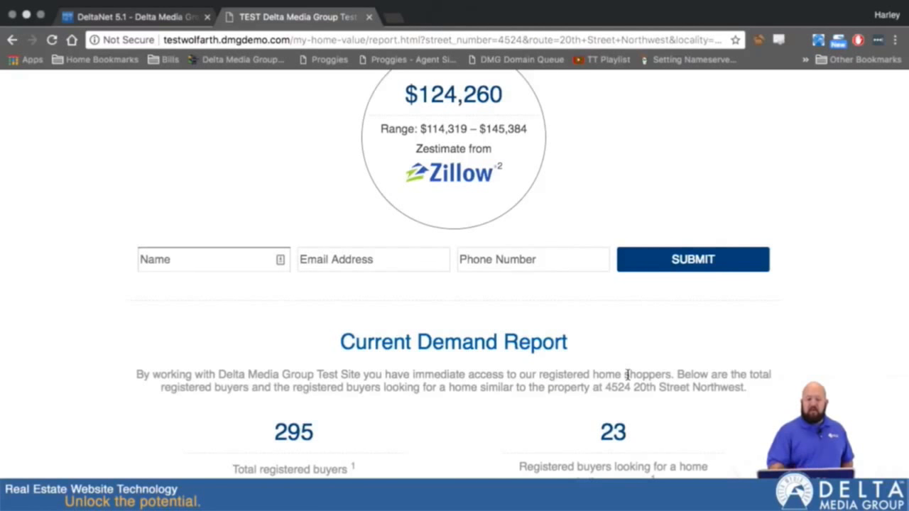
- Back in the DeltaNet customer record, start a new prospect report from the AVMs section
left_click(126, 20)
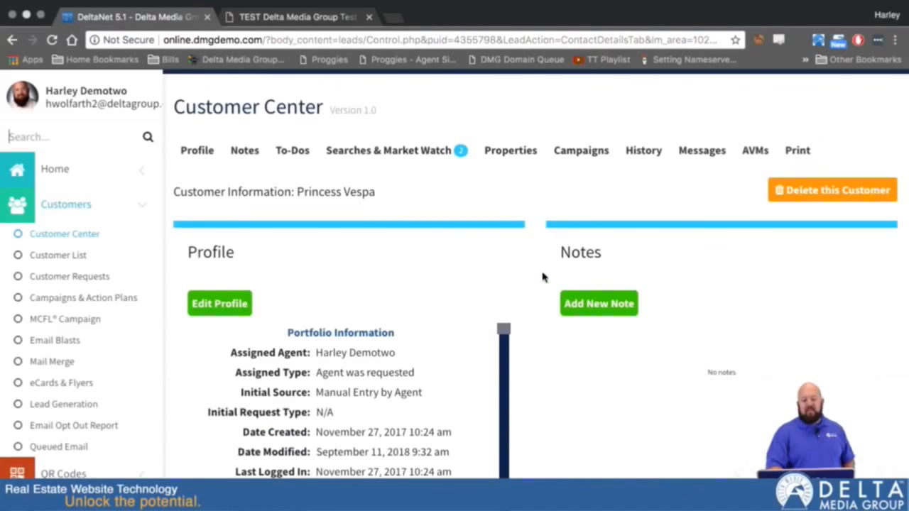
scroll(544, 305, "down", 15)
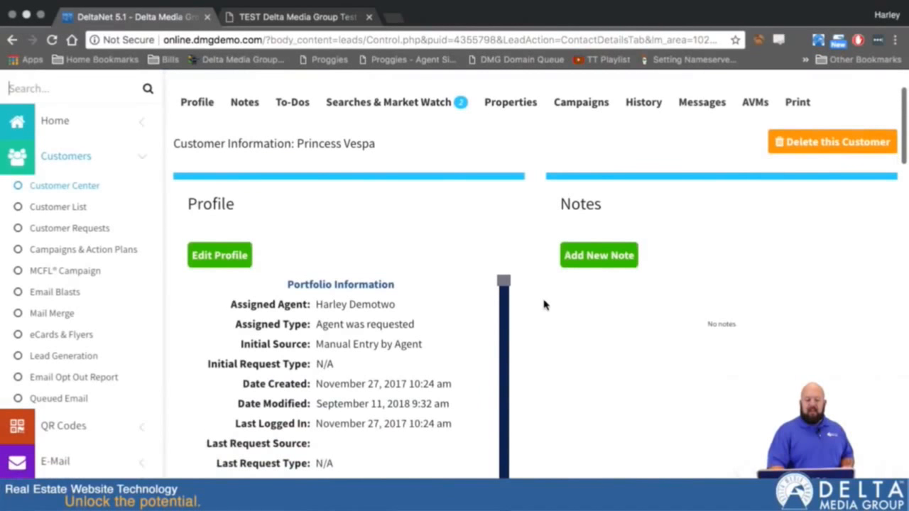
scroll(544, 305, "down", 15)
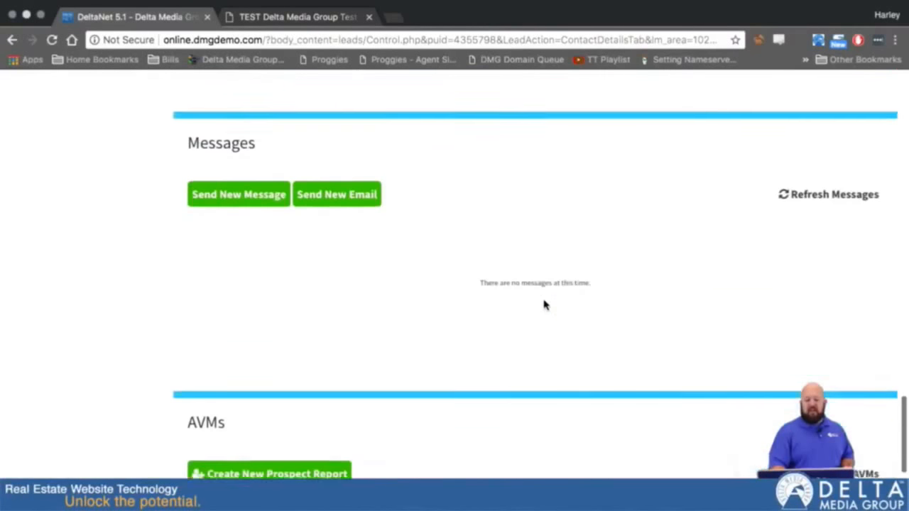
left_click(280, 269)
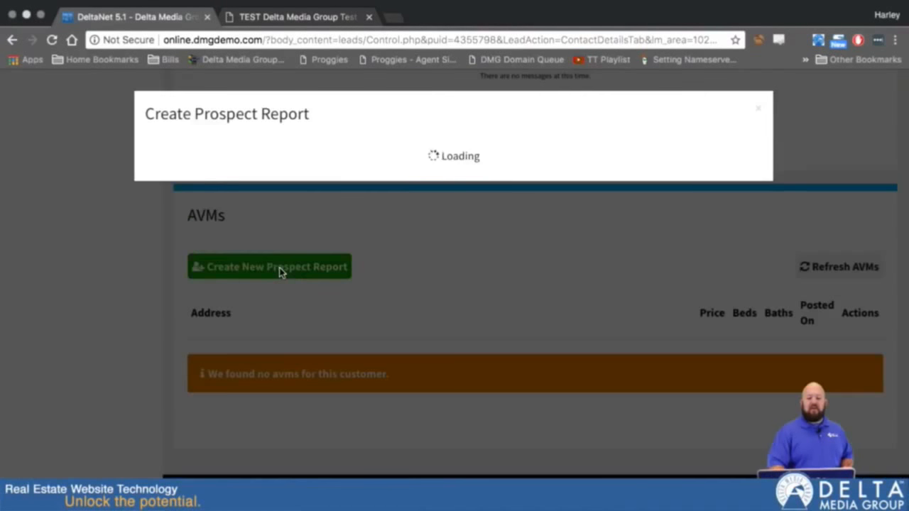
left_click(391, 164)
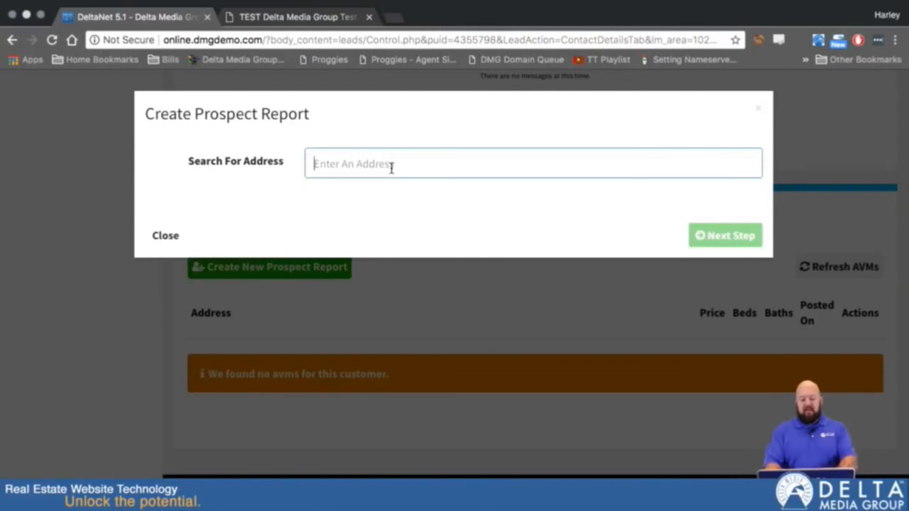
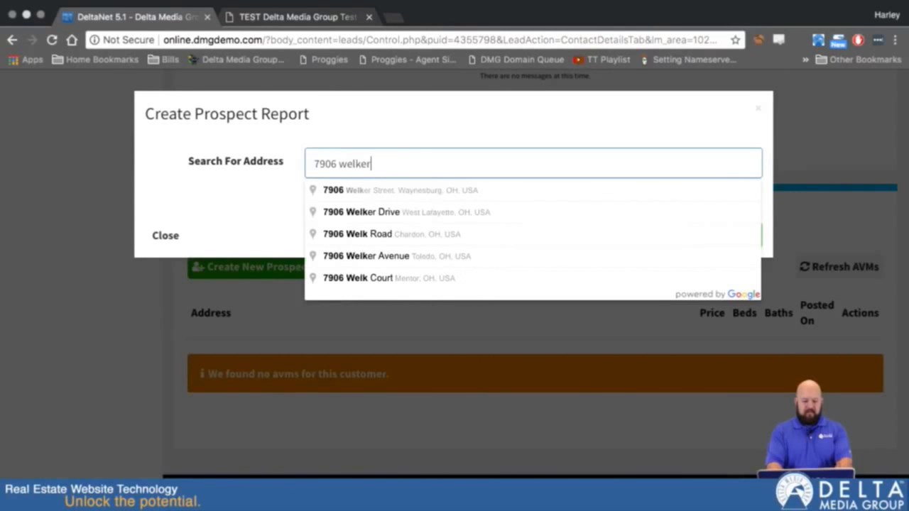
left_click(395, 194)
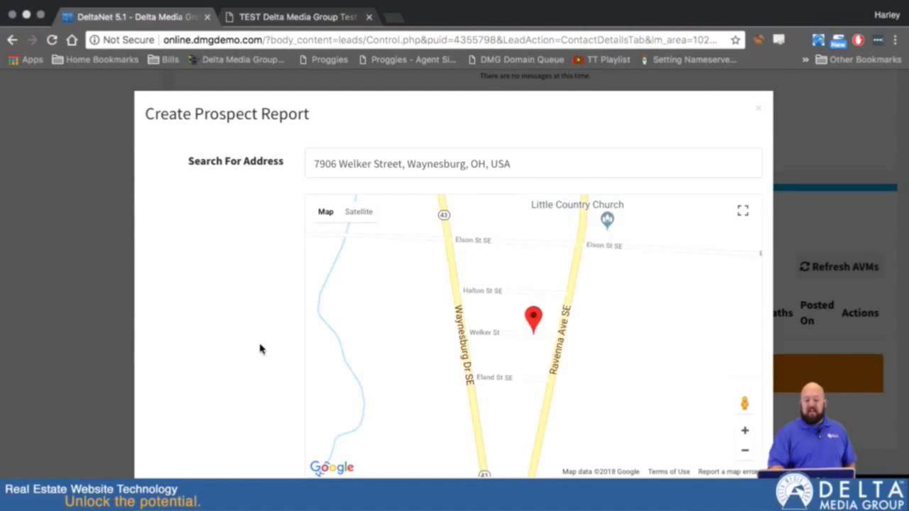
scroll(298, 440, "down", 2)
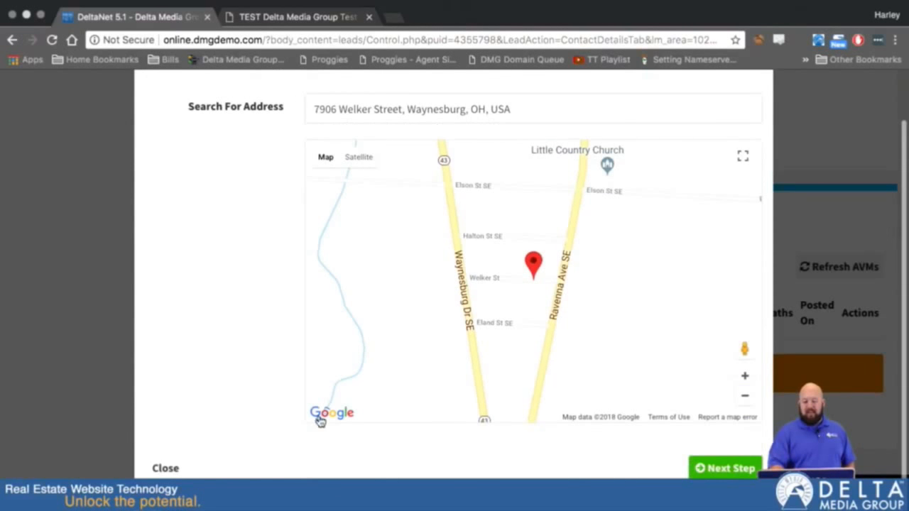
left_click(737, 475)
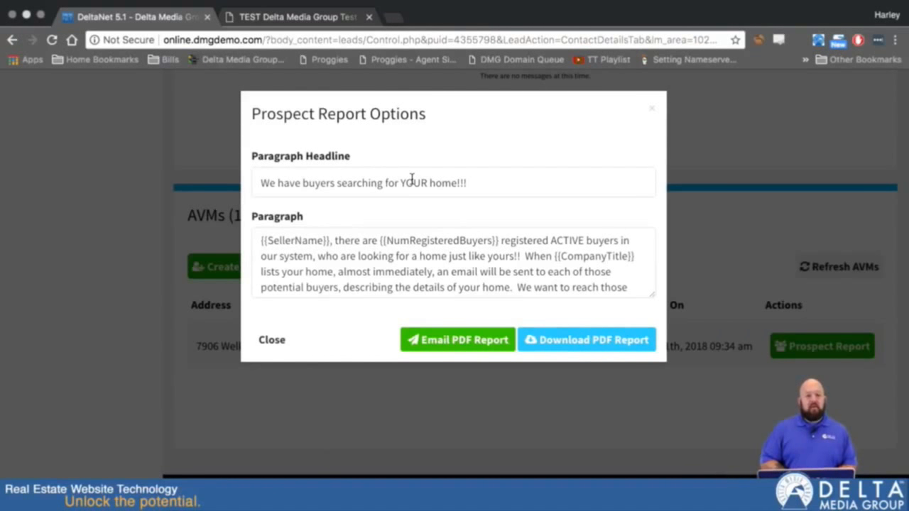
left_click(288, 184)
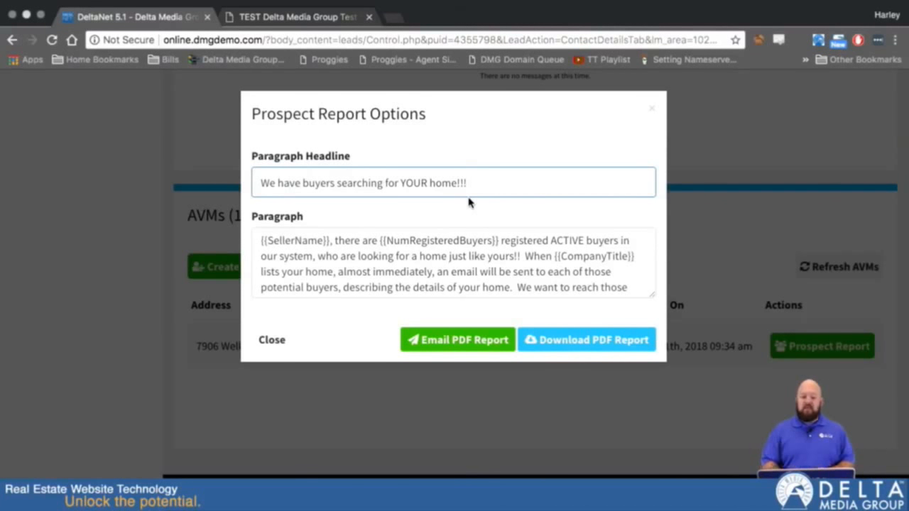
left_click(361, 269)
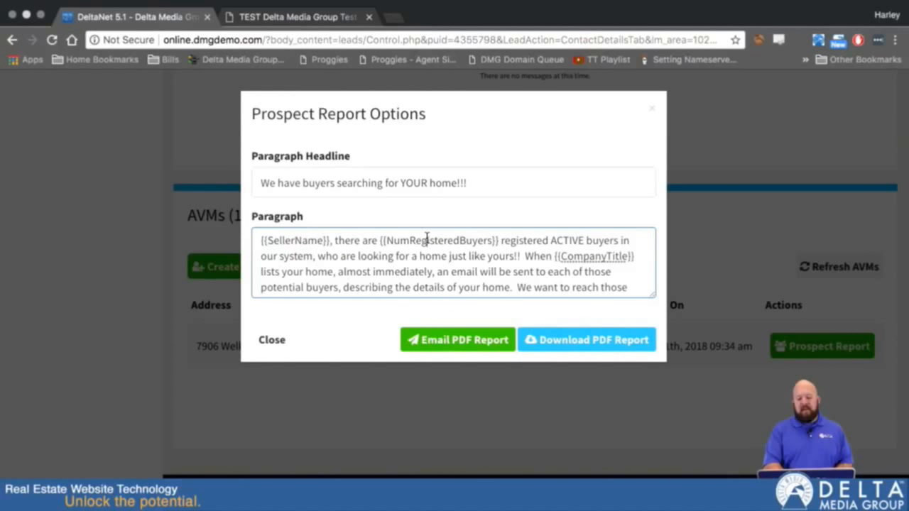
scroll(434, 263, "down", 2)
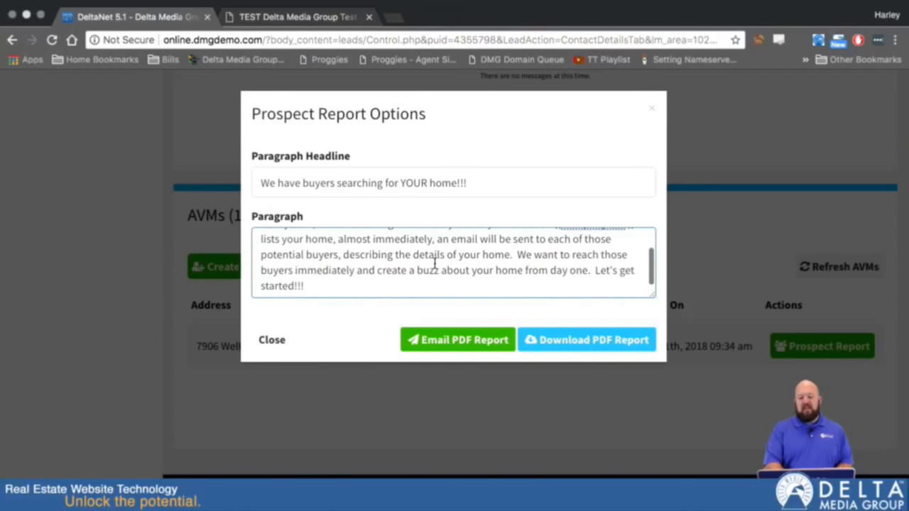
scroll(435, 264, "up", 2)
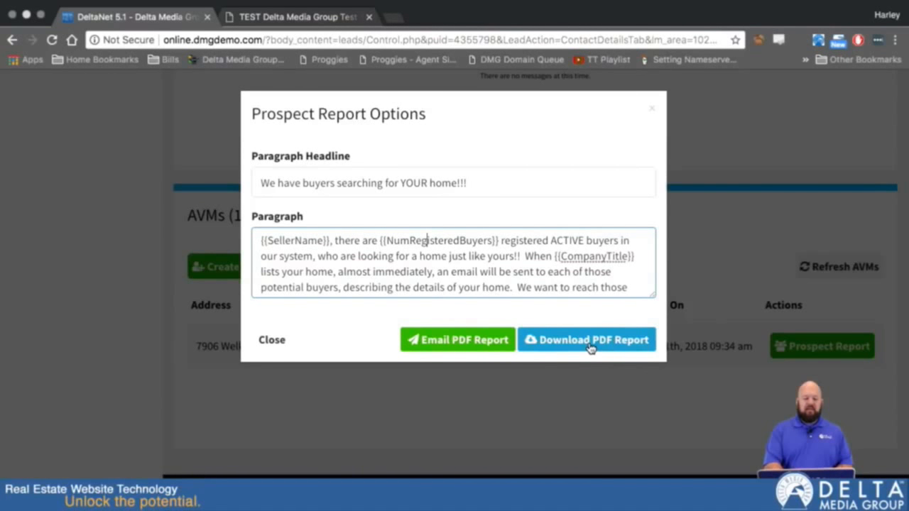
- Generate the prospect report PDF and open it in a new tab
left_click(591, 344)
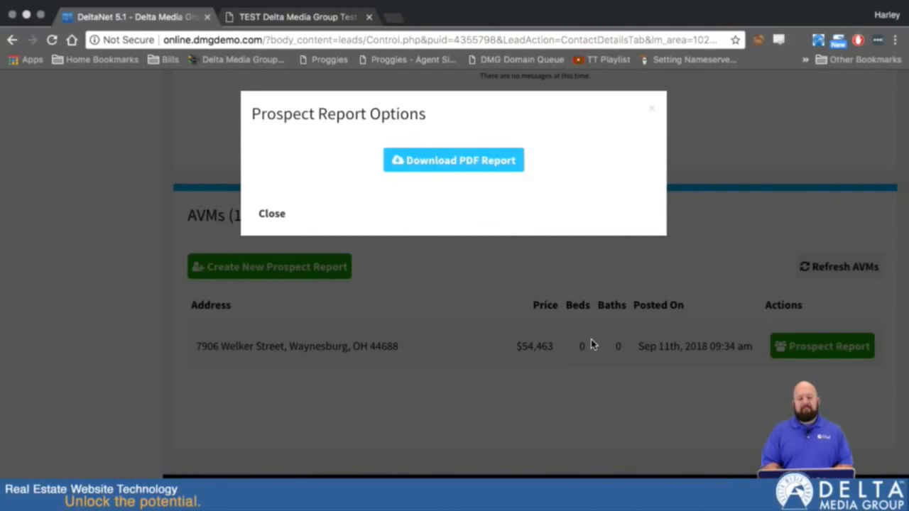
left_click(442, 164)
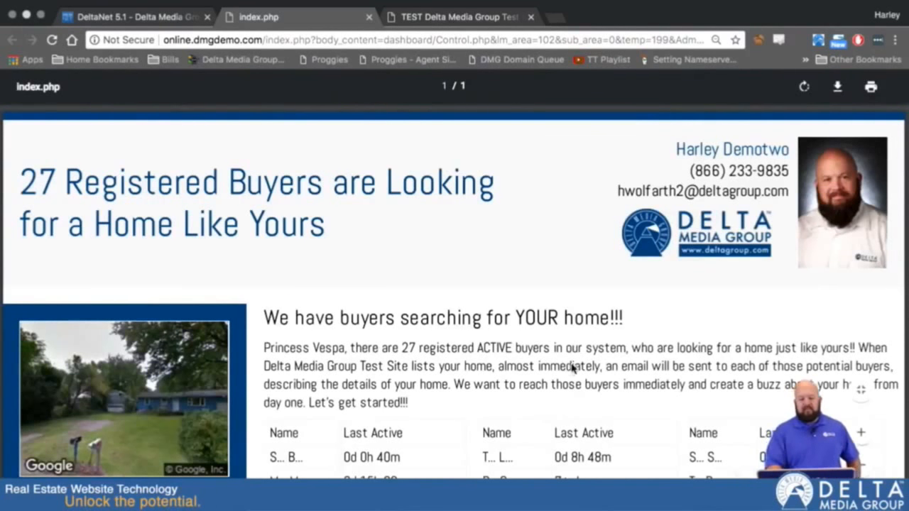
scroll(572, 366, "down", 5)
scroll(572, 366, "down", 2)
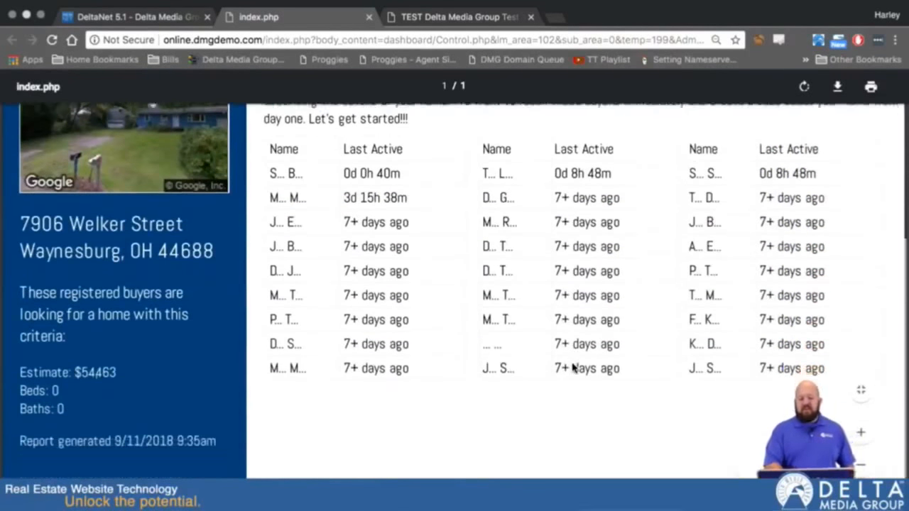
scroll(572, 367, "up", 3)
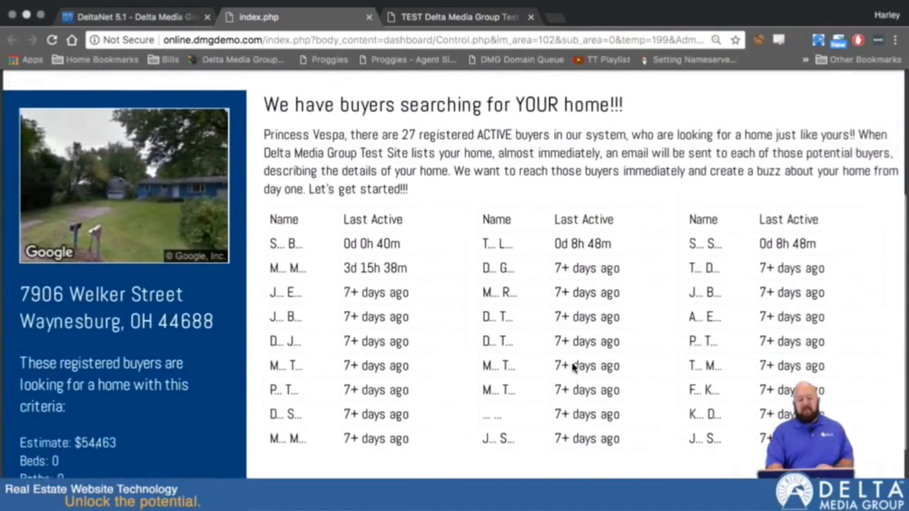
scroll(572, 367, "down", 1)
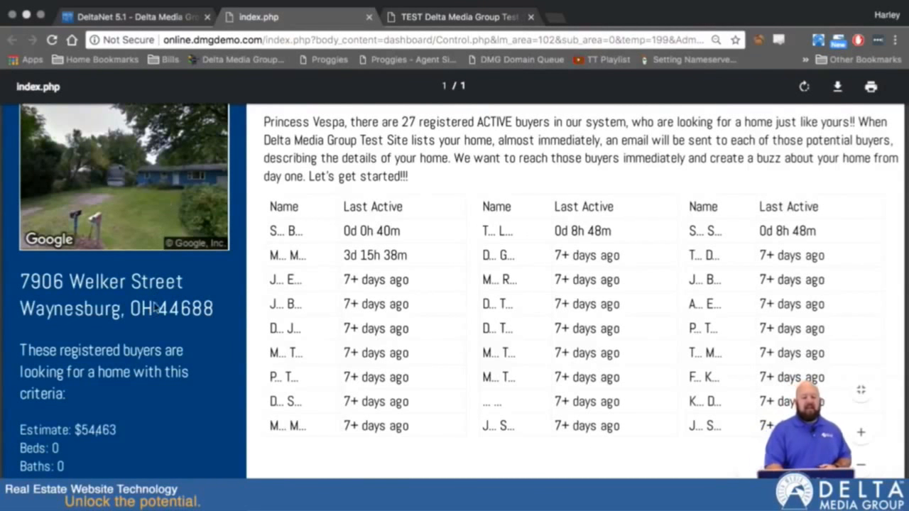
scroll(76, 457, "down", 2)
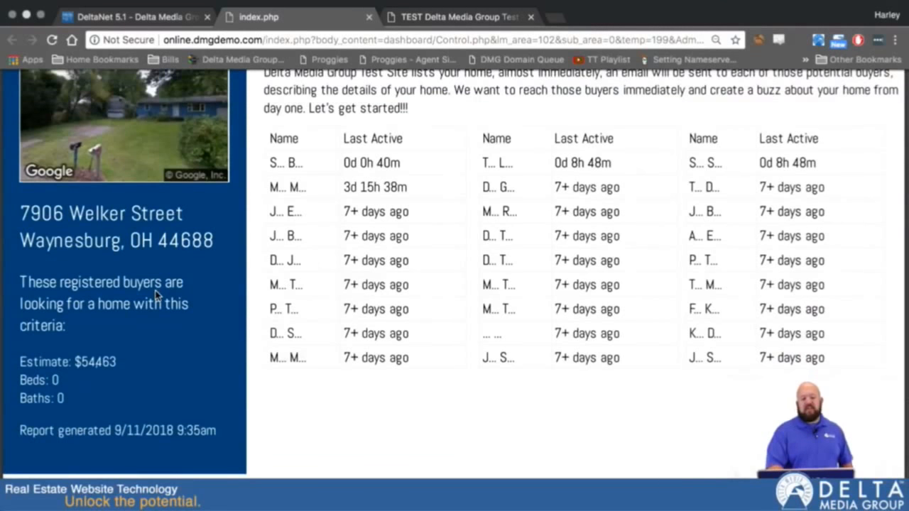
scroll(156, 294, "up", 3)
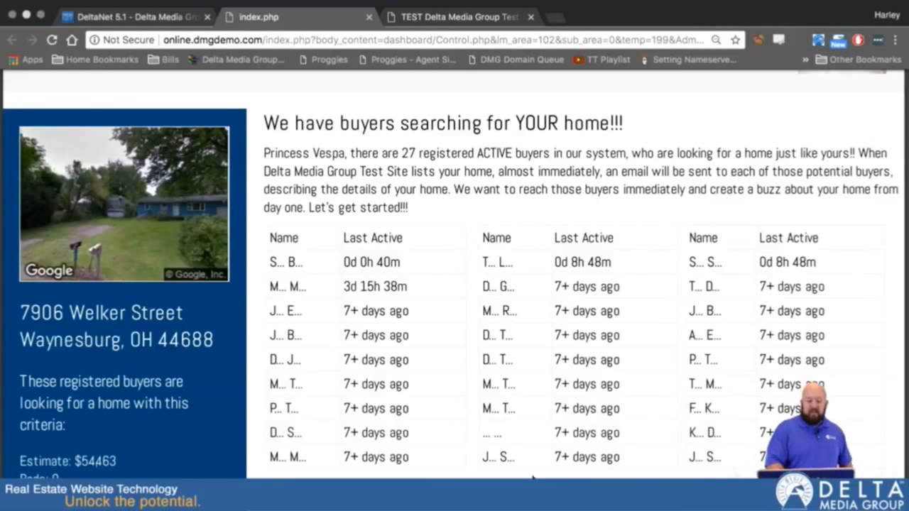
scroll(543, 434, "down", 2)
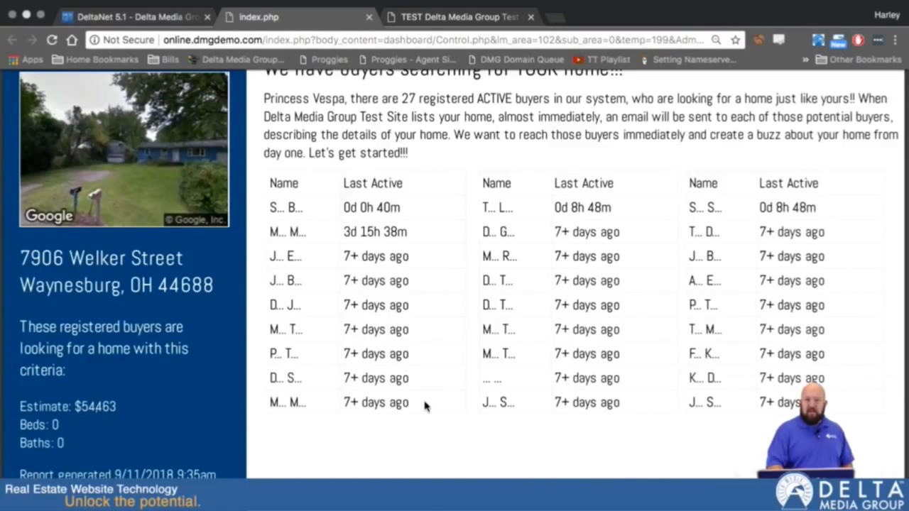
scroll(524, 341, "down", 2)
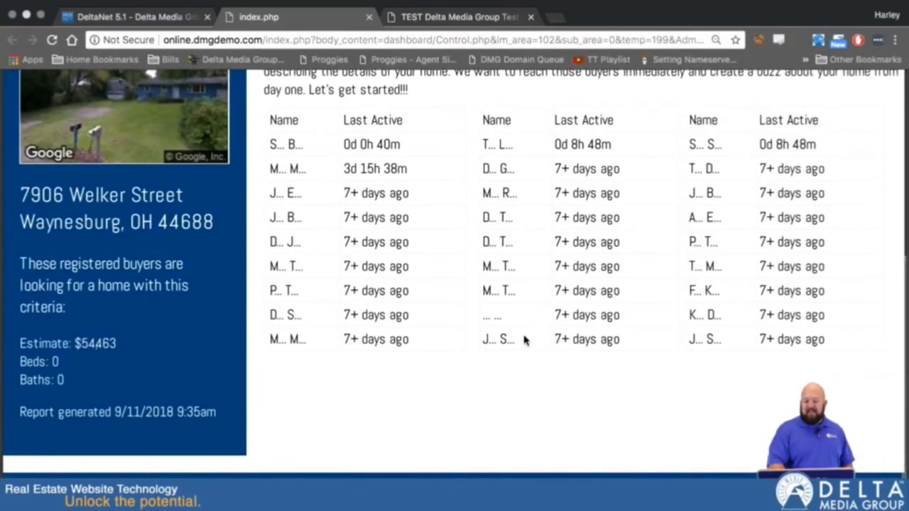
scroll(524, 340, "up", 2)
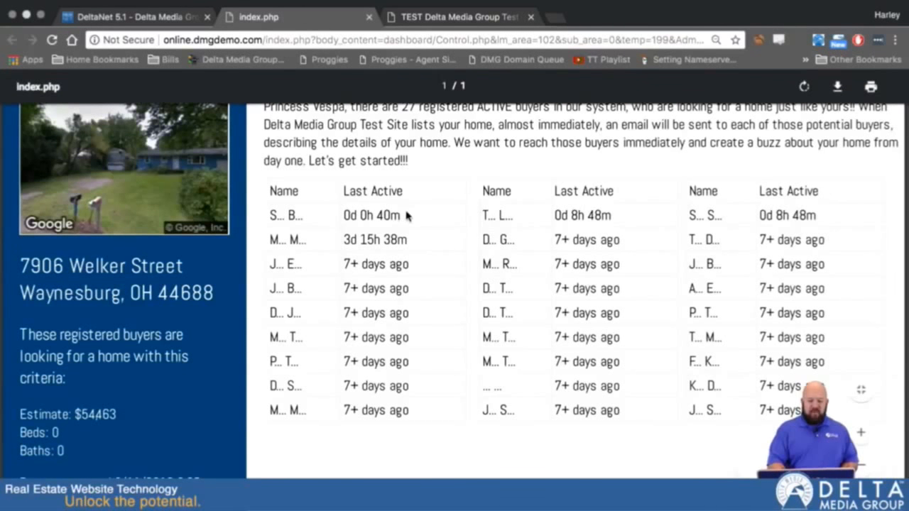
left_click(128, 17)
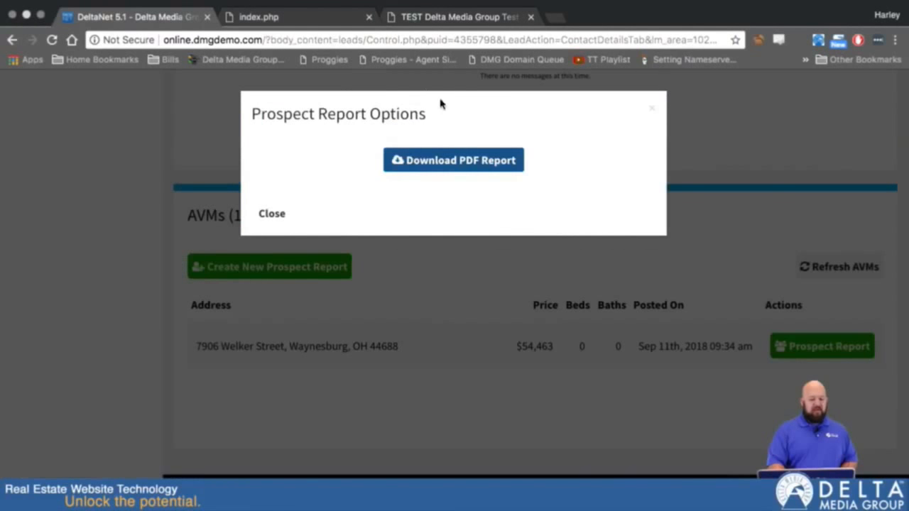